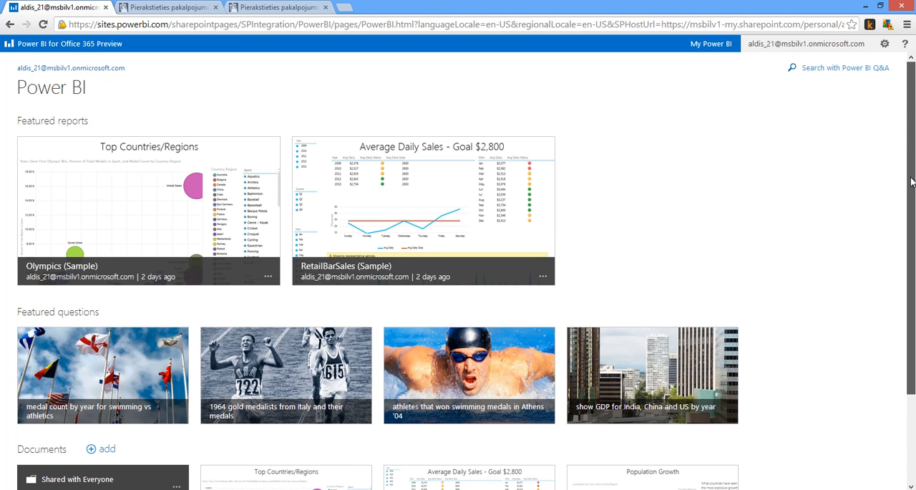
- Look over the featured reports, questions and documents on the Power BI site, and open Power BI Q&A search
scroll(912, 179, down, 2)
scroll(914, 285, up, 2)
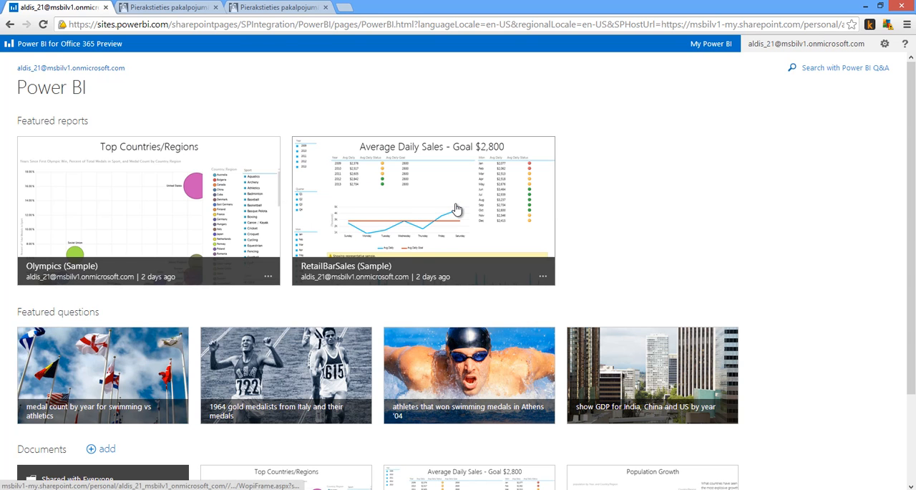
drag(908, 167, 911, 288)
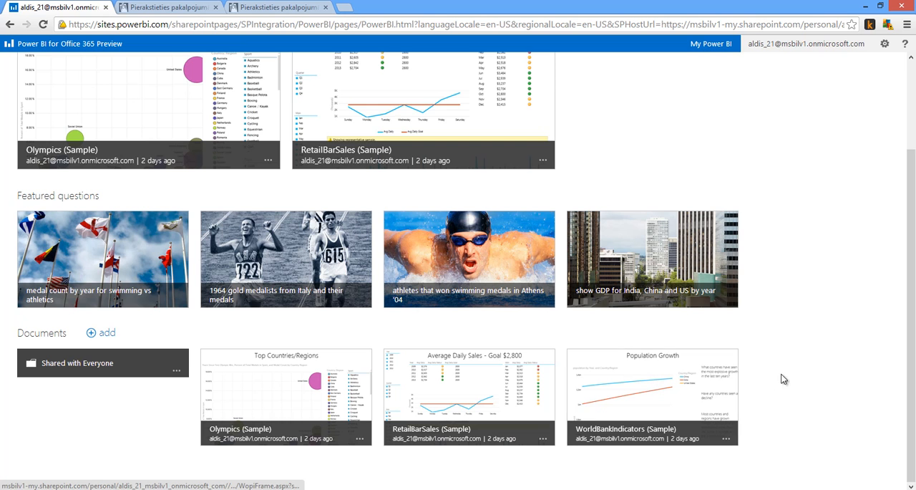
drag(914, 317, 914, 231)
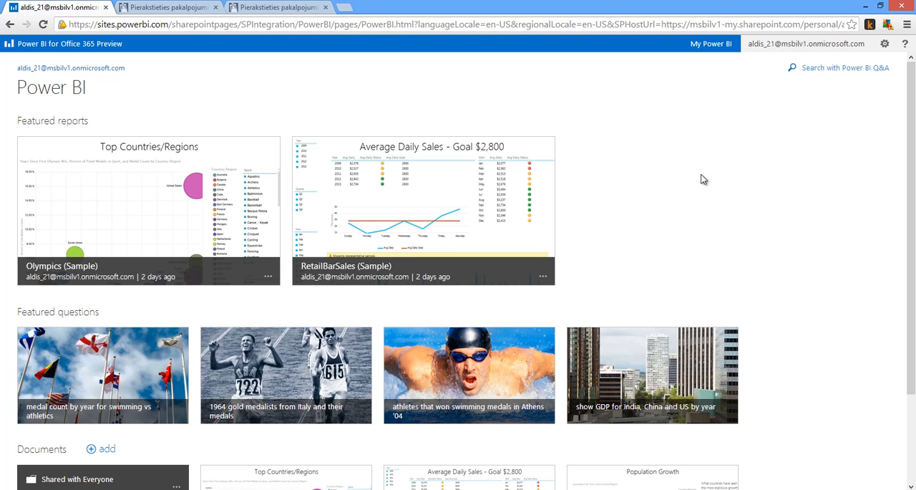
click(822, 72)
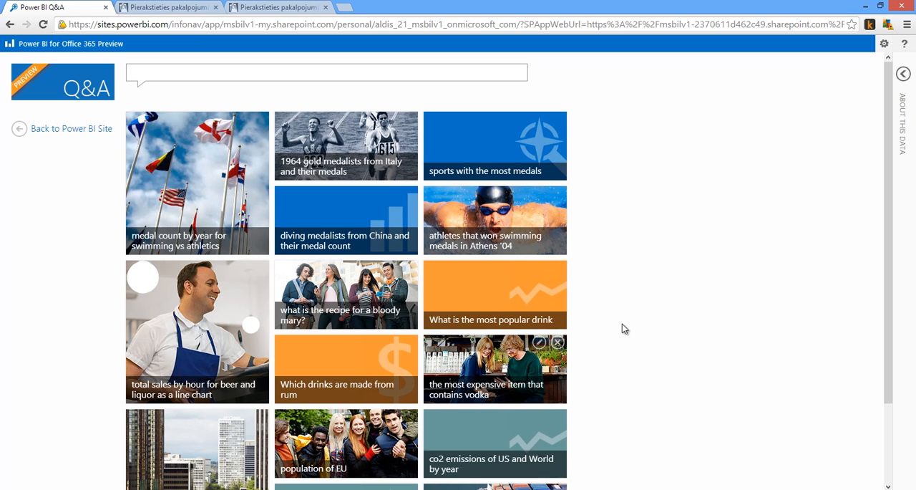
- Ask Q&A the question "gold medal count"
drag(895, 302, 912, 272)
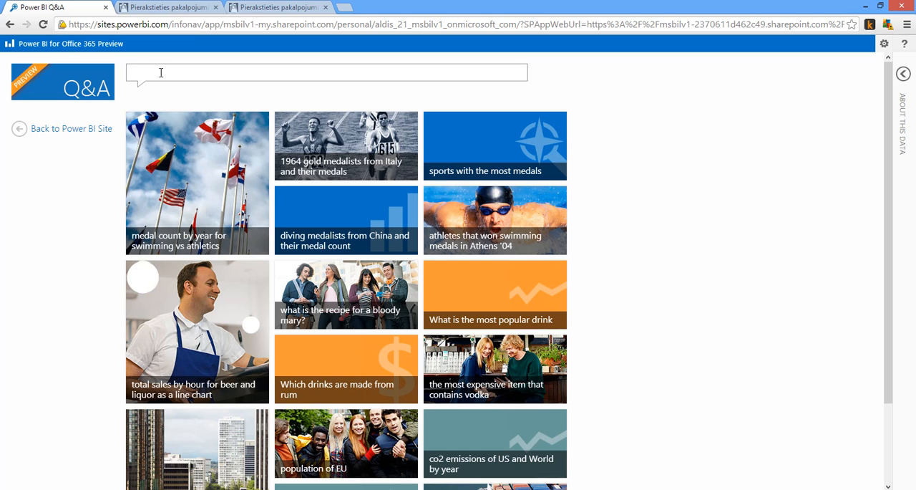
text(gold medal)
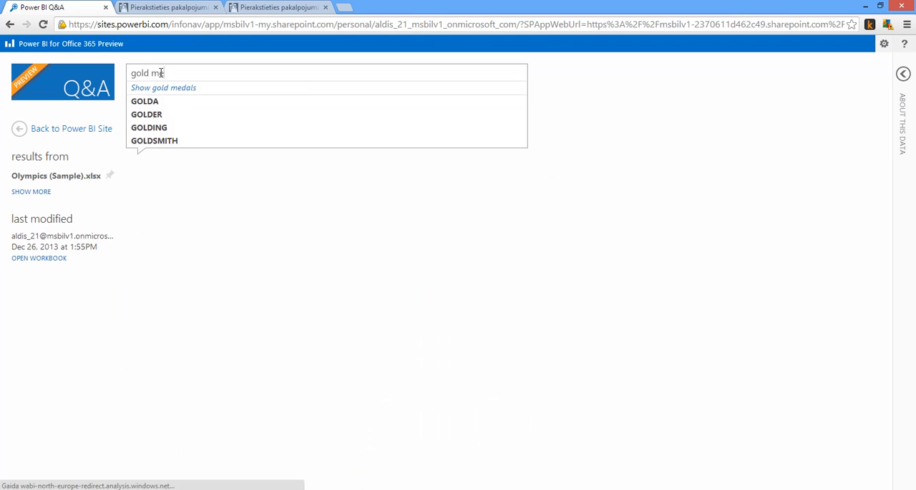
text( count)
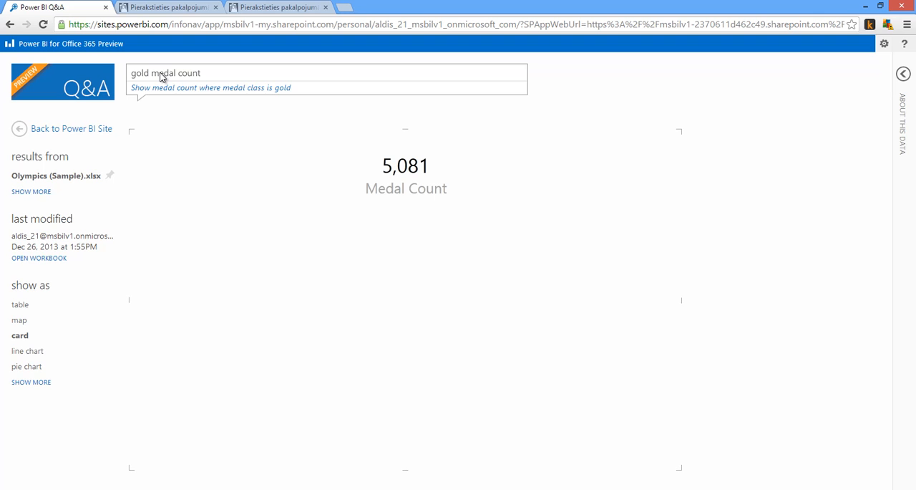
- Extend the question to "gold medal count aquired by latvia"
double_click(223, 71)
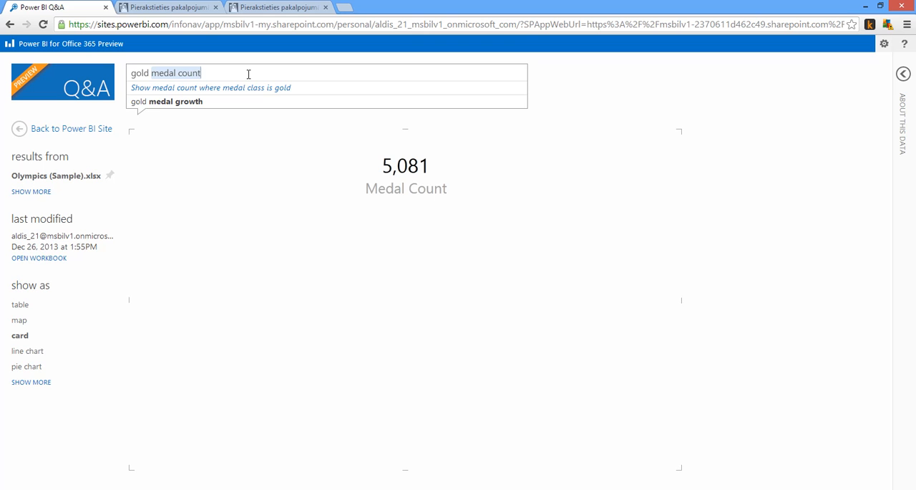
text(aqui)
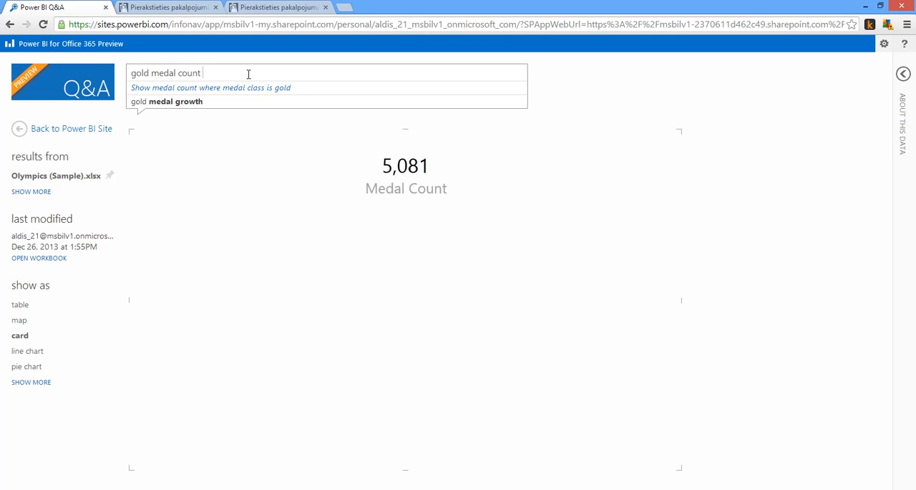
text(red by Latvia)
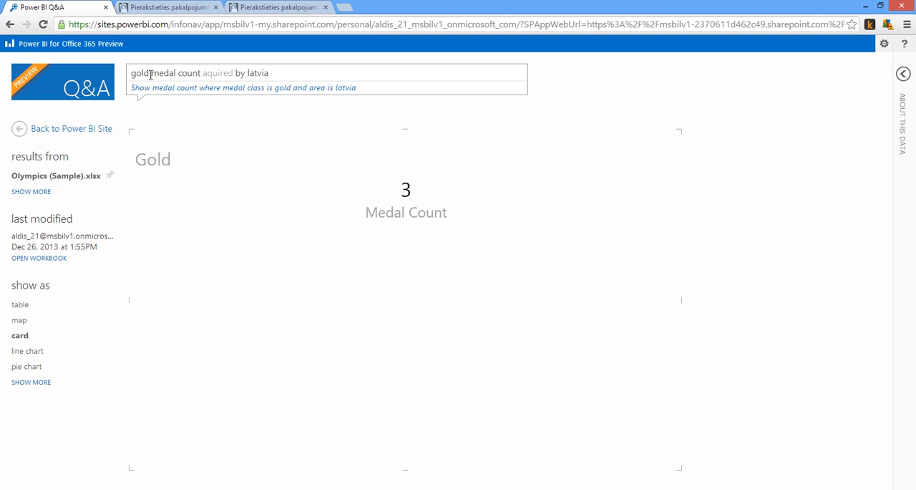
- Remove "gold" from the question and add a breakdown so it reads "medal count aquired by latvia by olympics"
drag(150, 74, 128, 75)
key(BackSpace)
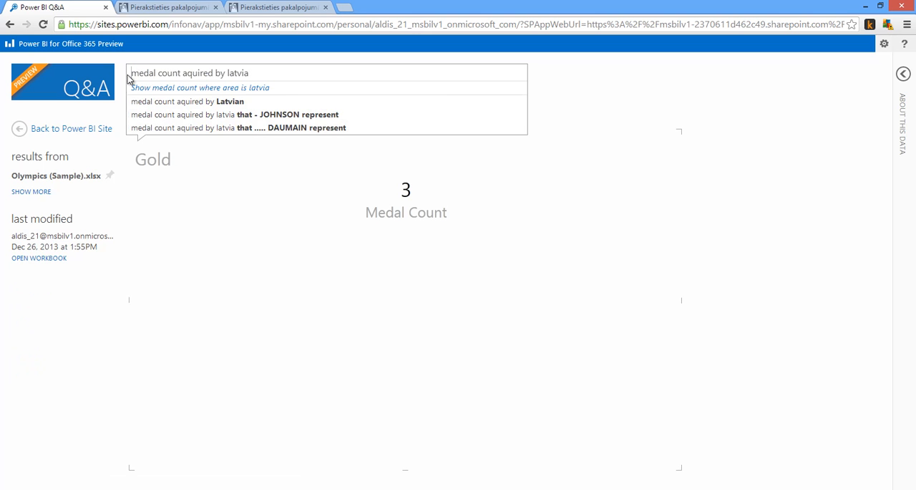
double_click(285, 69)
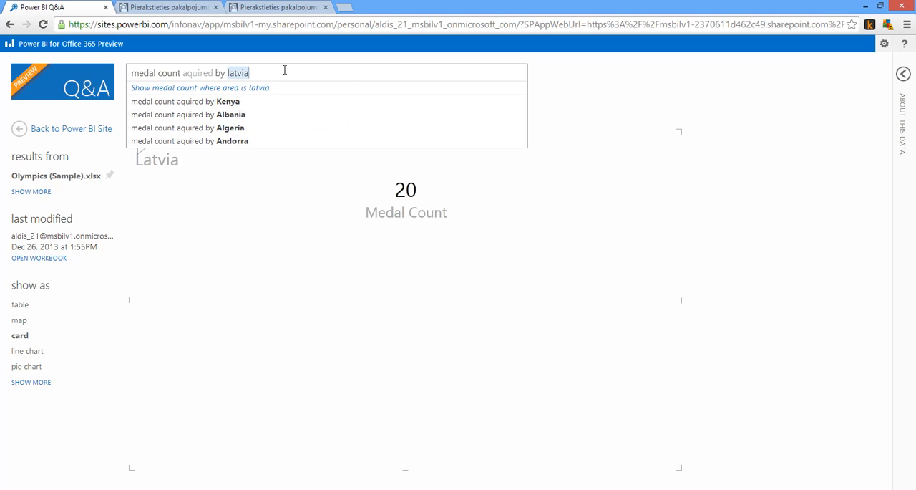
click(284, 70)
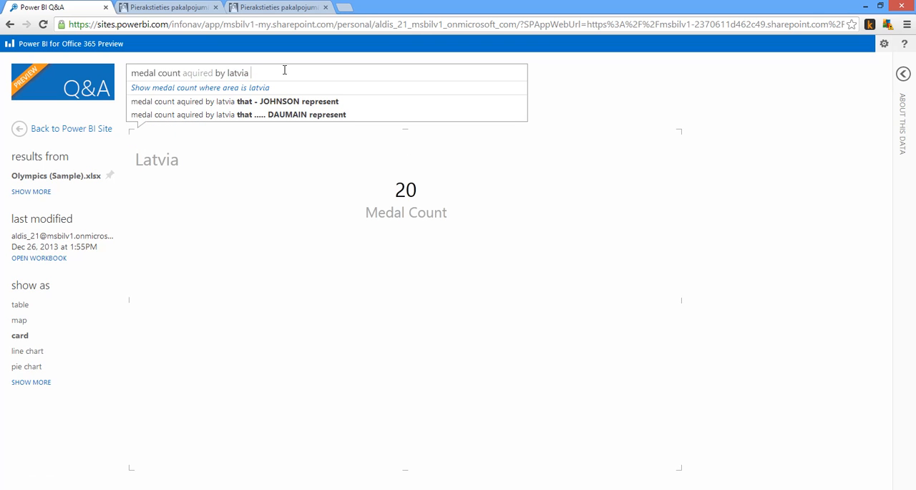
text(by)
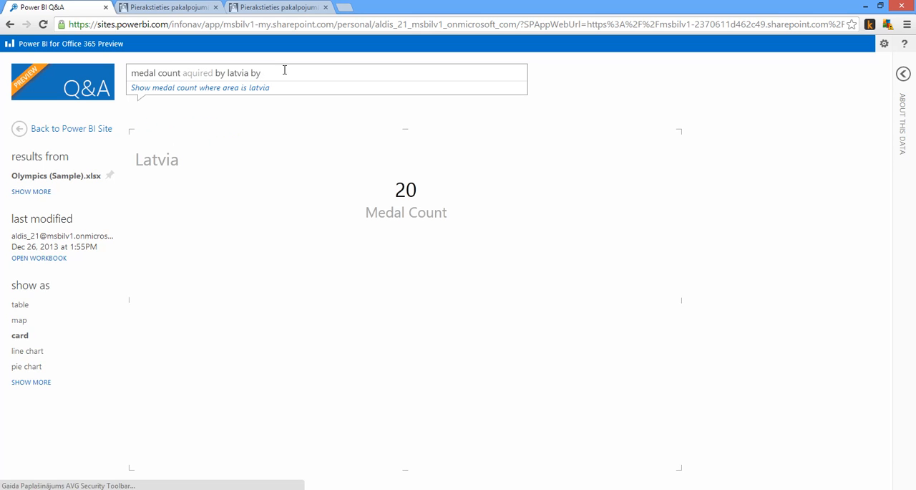
text( oly)
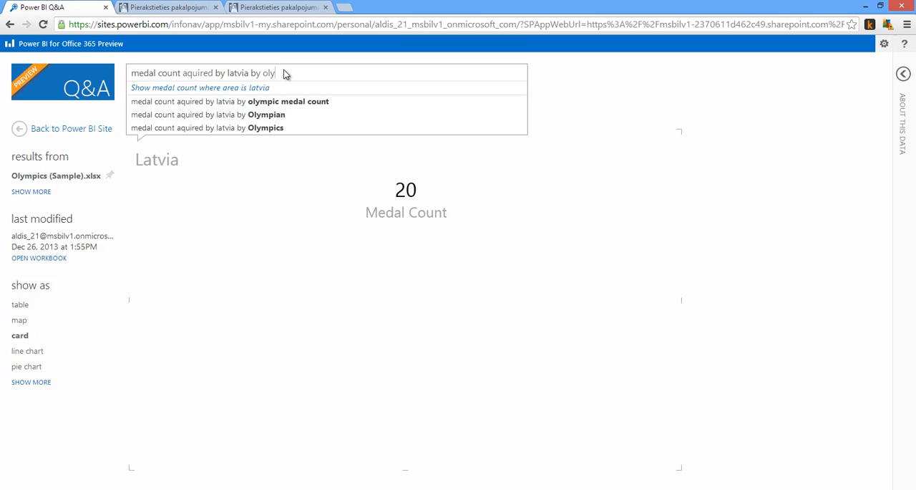
text(mpics)
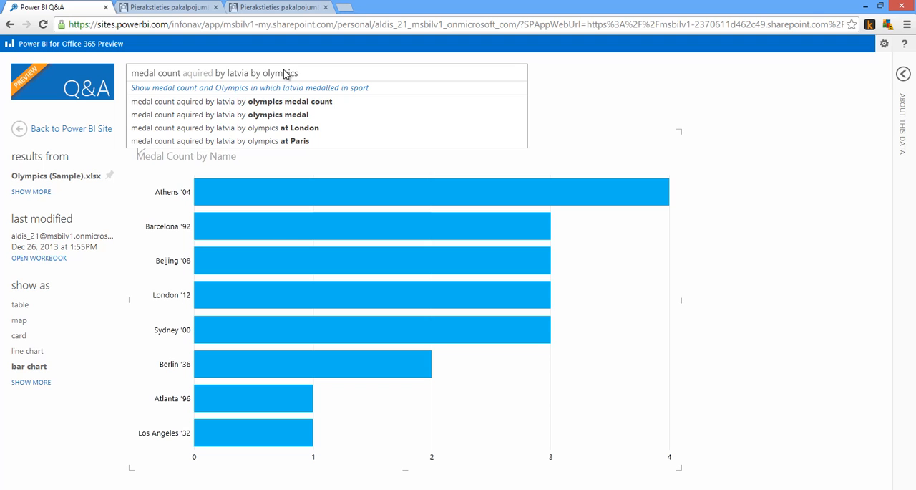
- View Latvia's medal counts by Olympics as a table, a line chart and a pie chart, ending with the table
click(21, 306)
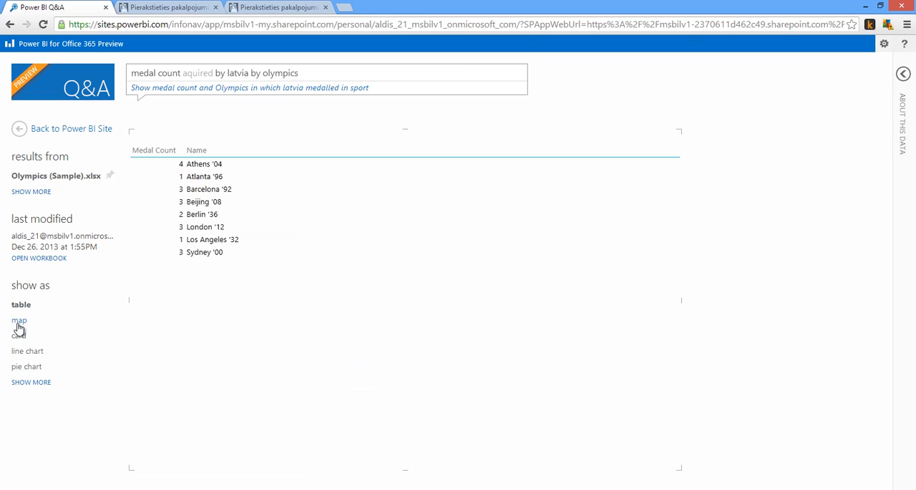
click(27, 354)
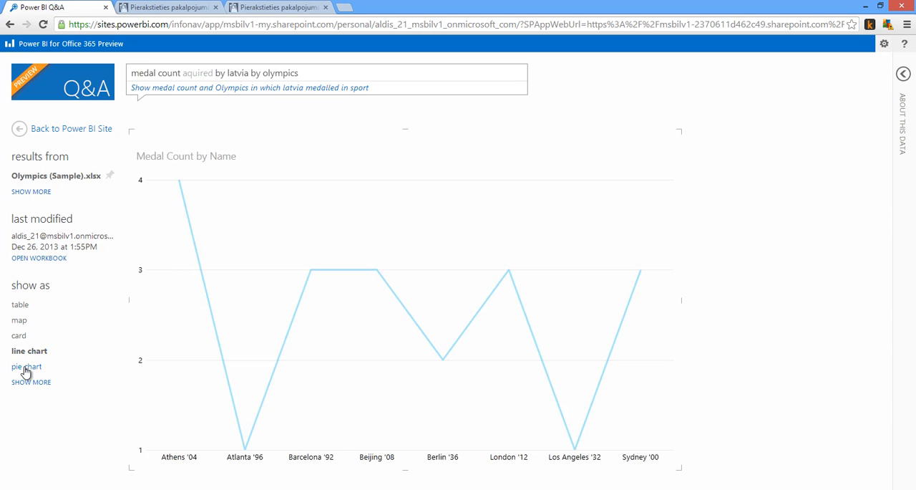
click(26, 369)
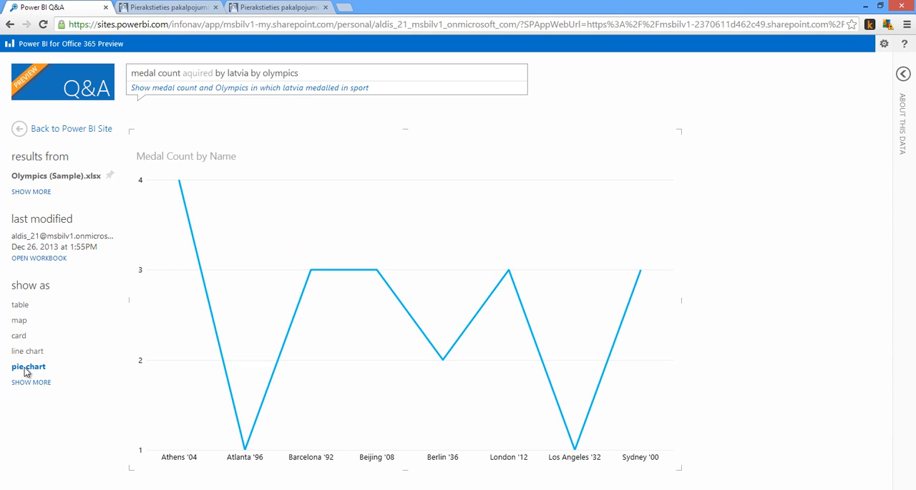
click(19, 307)
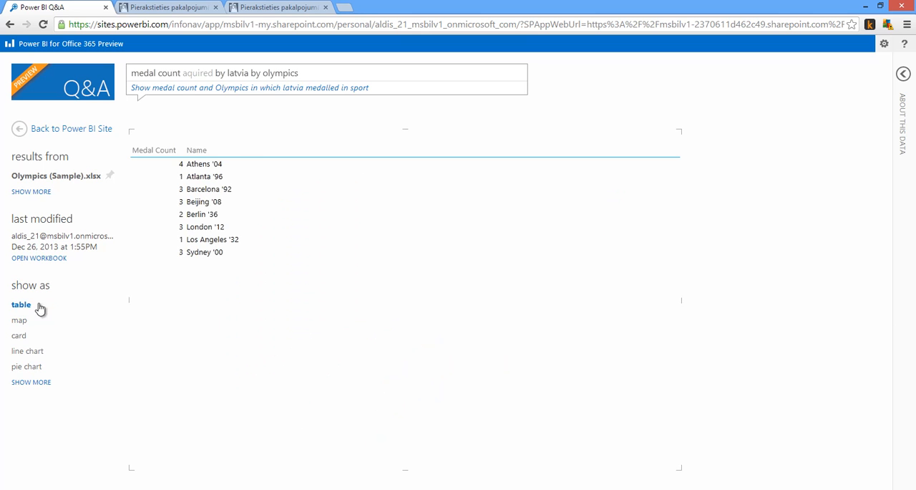
- Add "by medal type" to the end of the Olympics question and inspect the bars by medal class
double_click(320, 70)
click(320, 70)
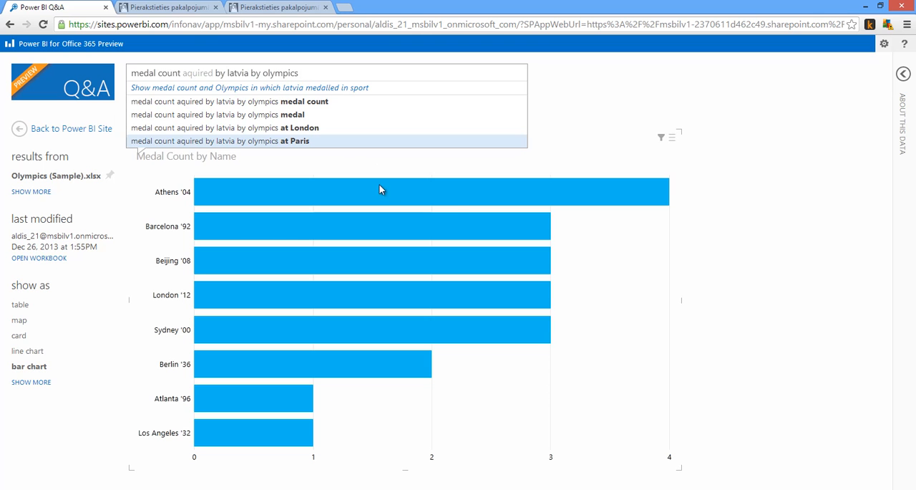
mouse_move(379, 203)
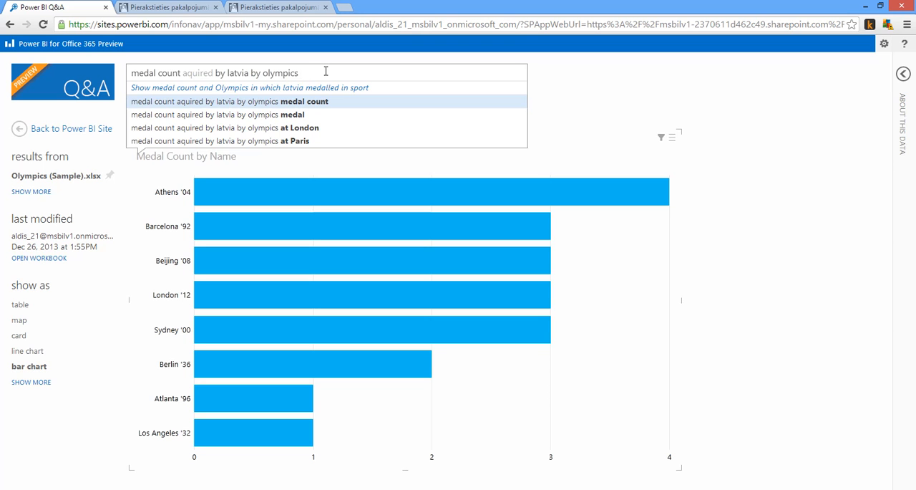
text(by)
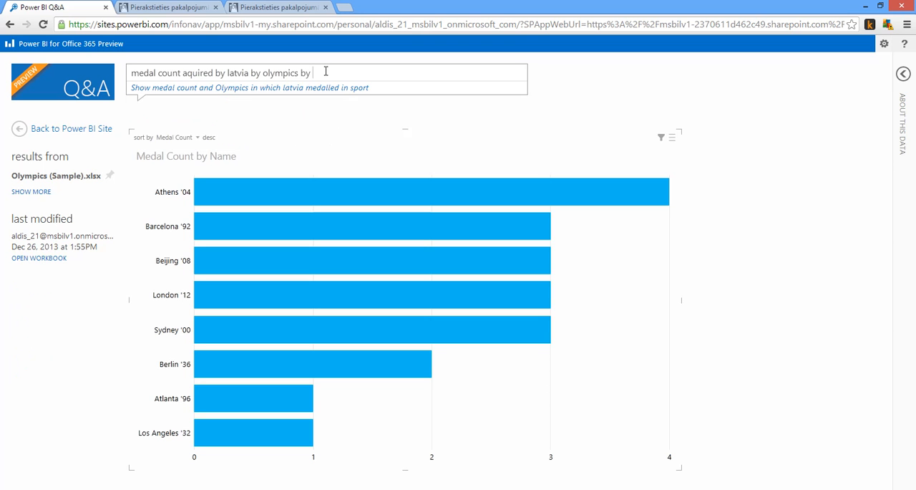
text(medal )
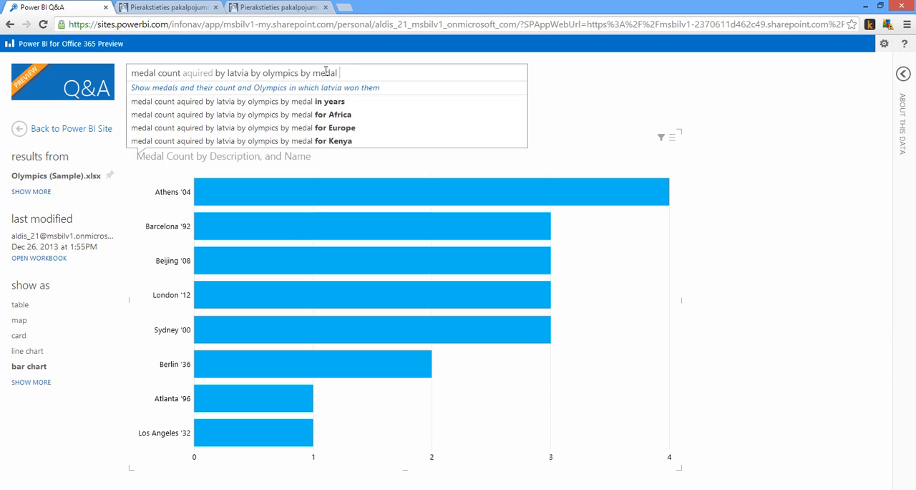
text(type)
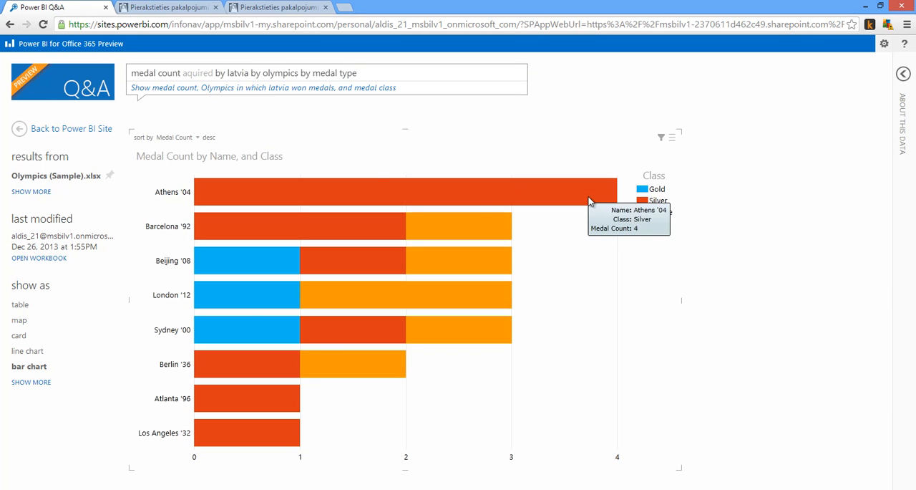
mouse_move(244, 270)
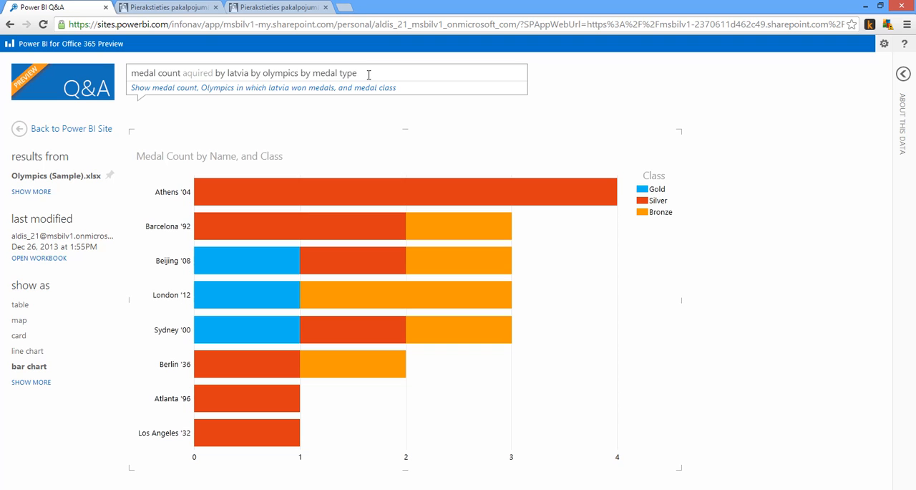
- Change the question to "medal count aquired by latvia by athlete" and inspect the leading athletes' bars
key(BackSpace)
key(BackSpace)
key(BackSpace)
key(BackSpace)
key(BackSpace)
key(BackSpace)
key(BackSpace)
key(BackSpace)
key(BackSpace)
key(BackSpace)
key(BackSpace)
key(BackSpace)
key(BackSpace)
key(BackSpace)
key(BackSpace)
key(BackSpace)
key(BackSpace)
key(BackSpace)
key(BackSpace)
key(BackSpace)
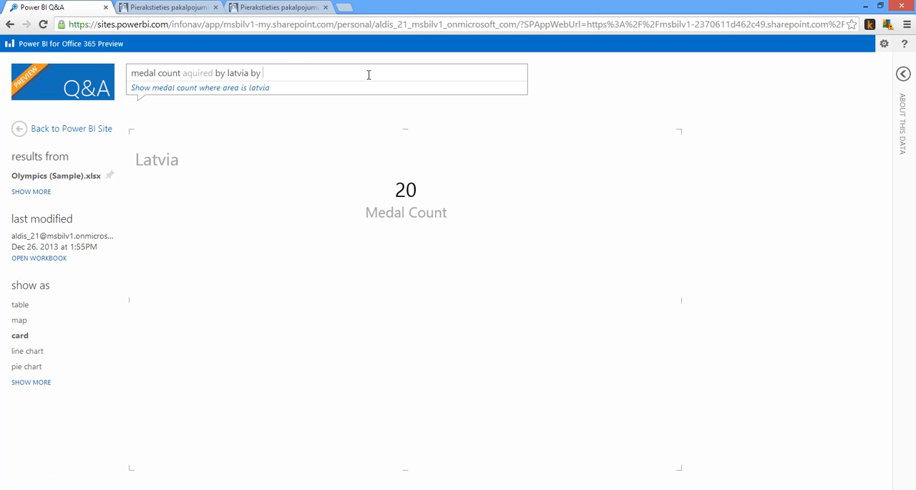
text(athlete)
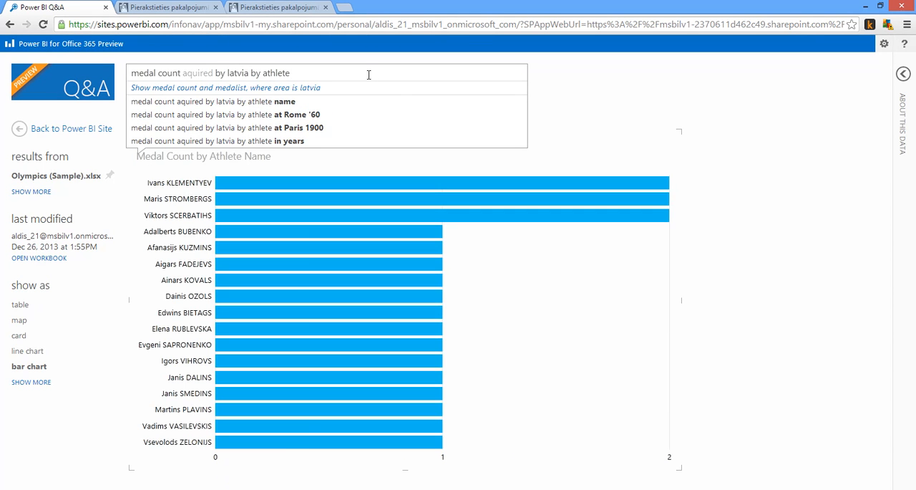
mouse_move(487, 188)
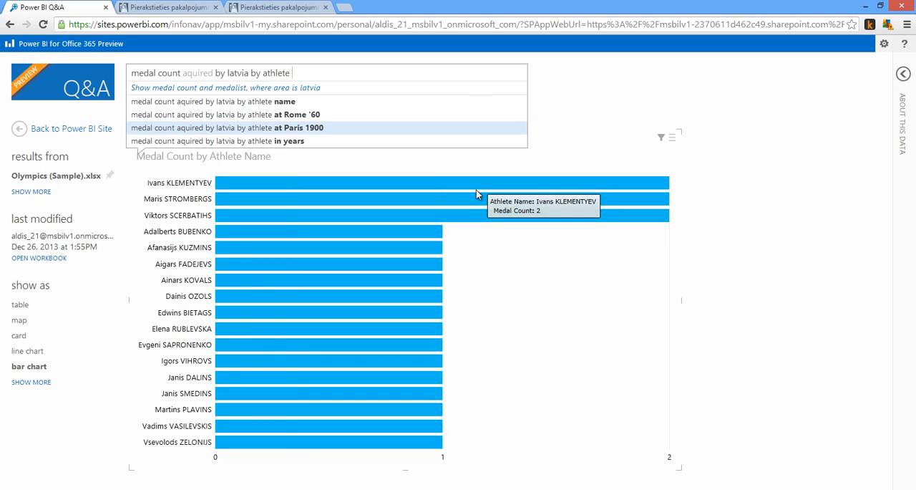
mouse_move(469, 203)
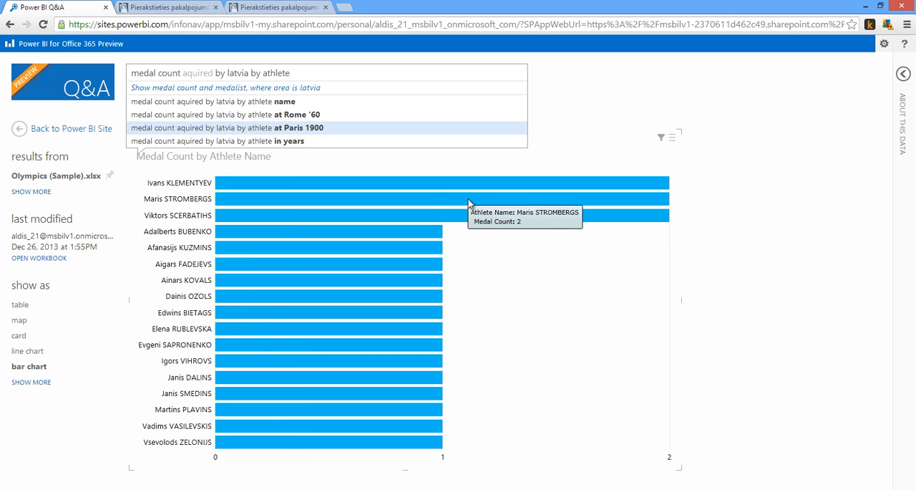
mouse_move(326, 212)
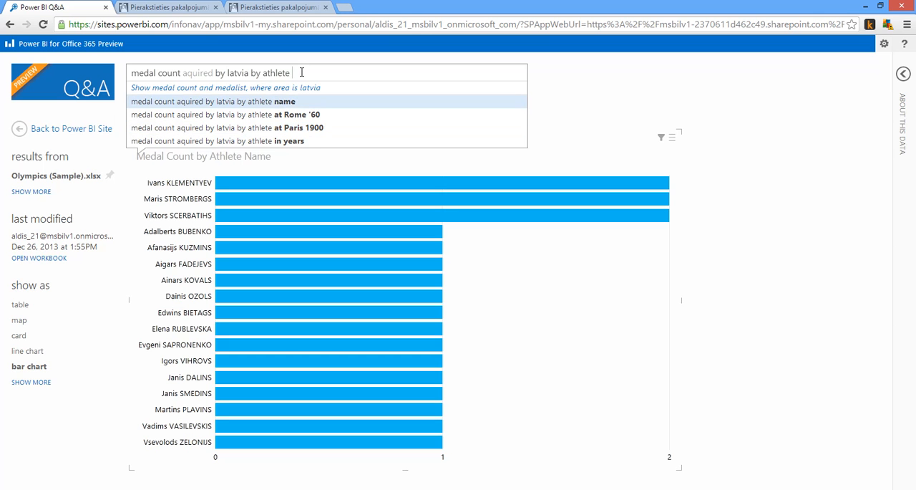
- Add "by medal type" to the athlete question and inspect the medal class details of the top athletes' bars
text(by medal type)
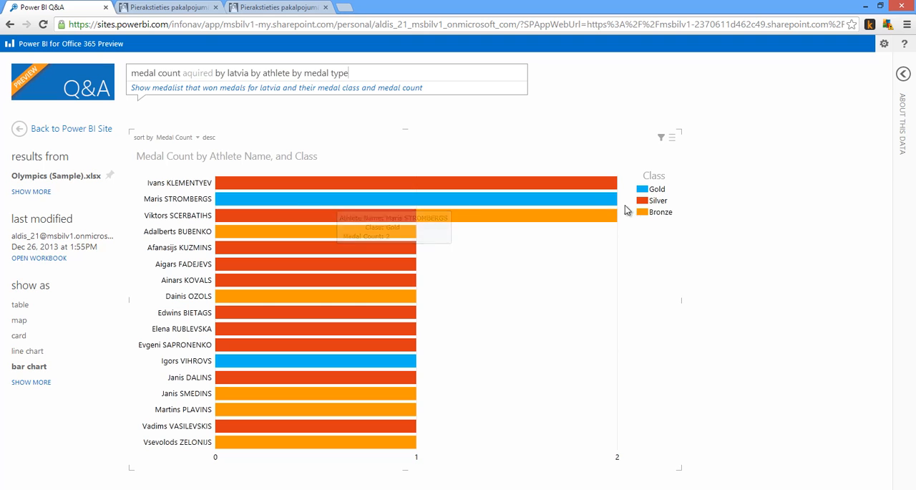
mouse_move(598, 204)
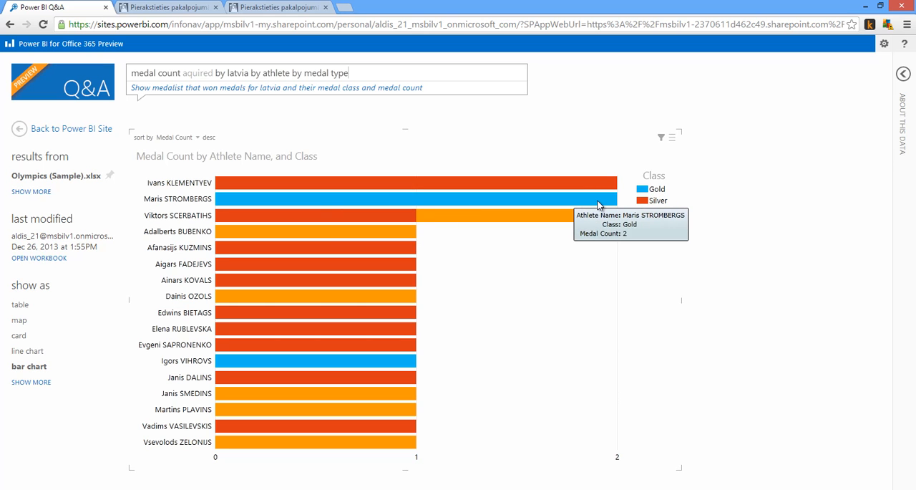
mouse_move(598, 185)
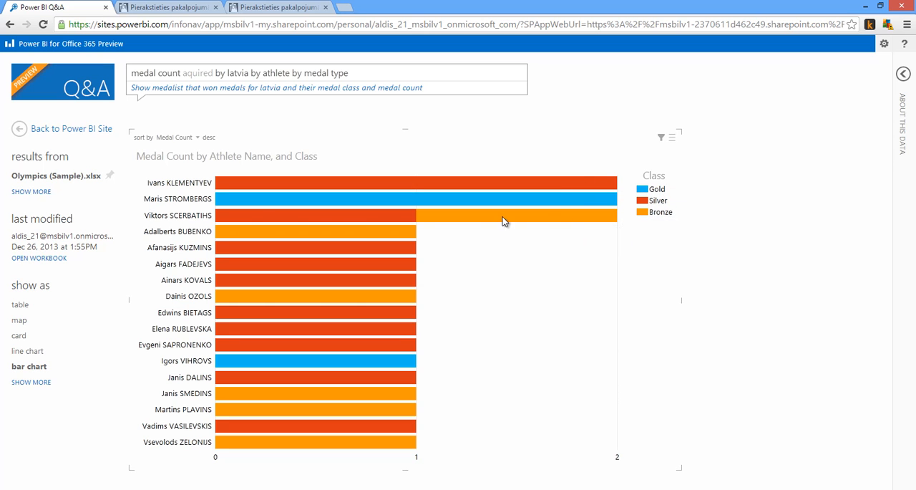
mouse_move(385, 220)
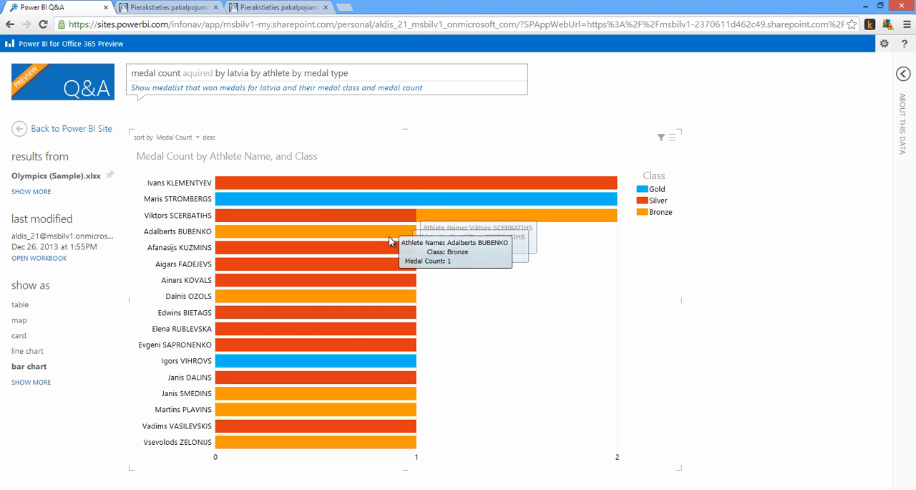
- Add "discipline" to the end of the question about Latvia's medal count by athlete and medal type
mouse_move(283, 361)
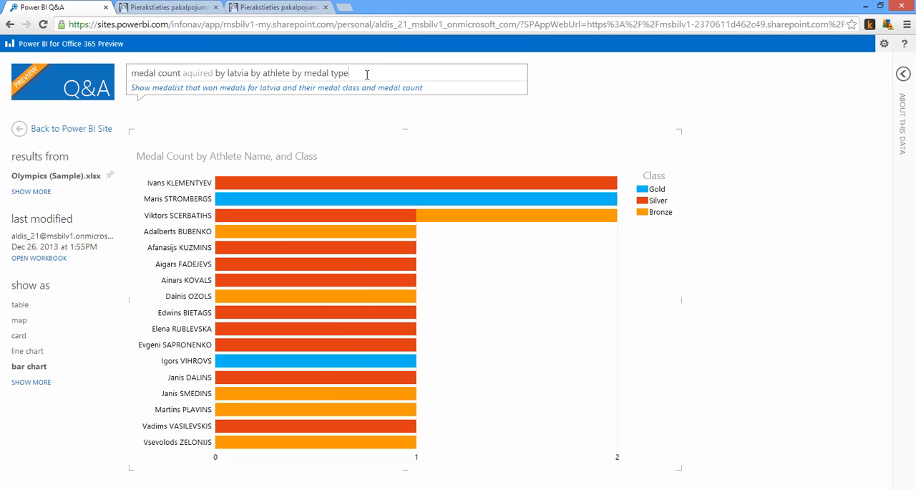
text(discipline)
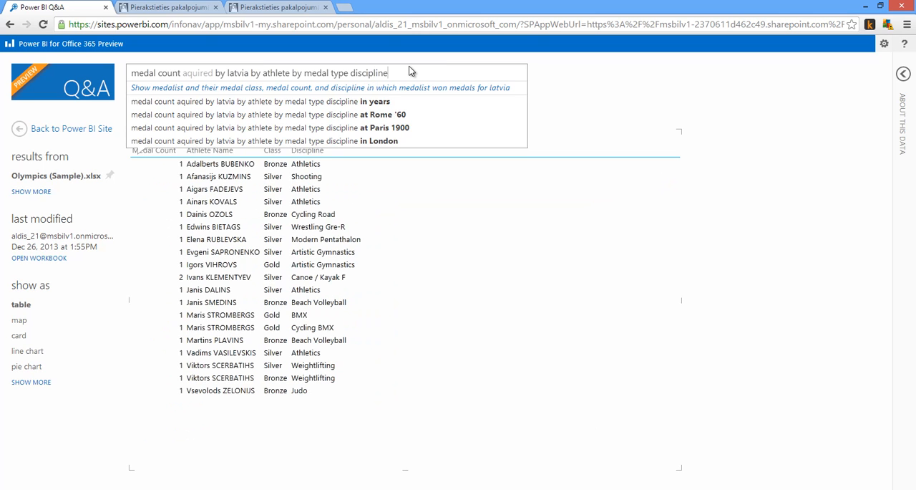
- Try extending the discipline question with "in years", and remove those words again
text(in)
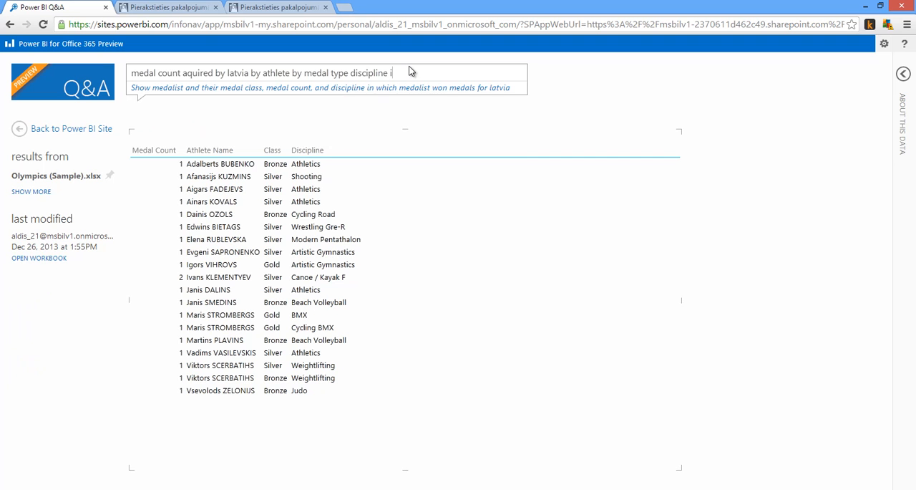
text( years)
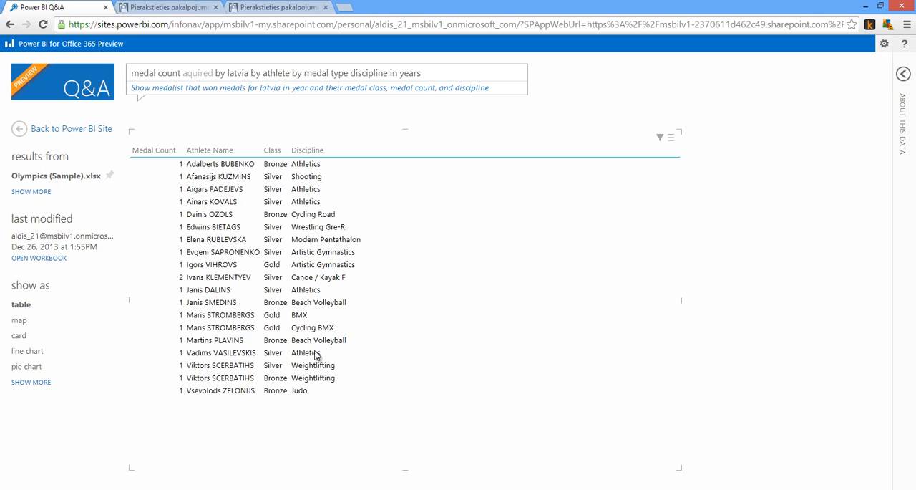
double_click(433, 71)
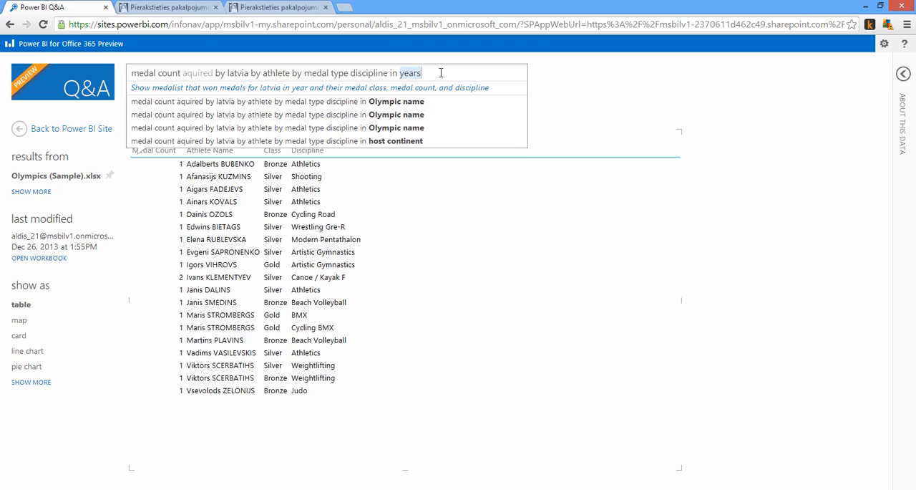
key(BackSpace)
key(BackSpace)
key(BackSpace)
key(BackSpace)
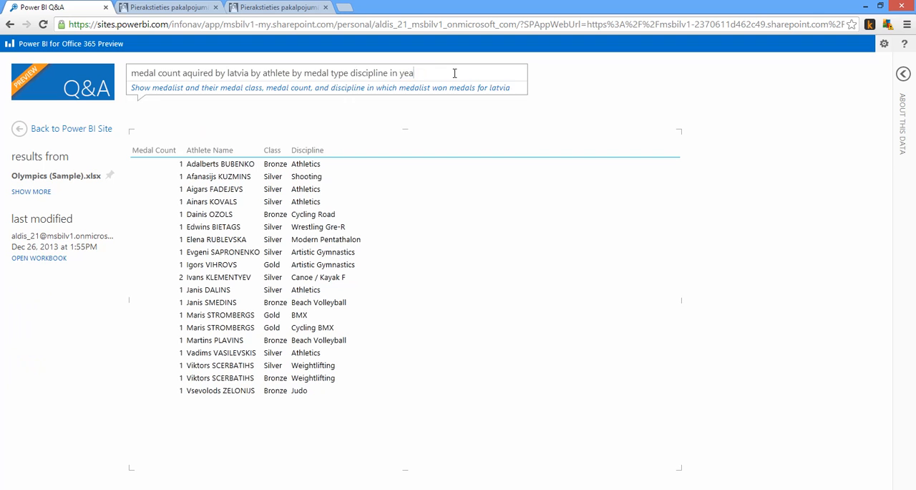
key(BackSpace)
key(BackSpace)
key(BackSpace)
key(BackSpace)
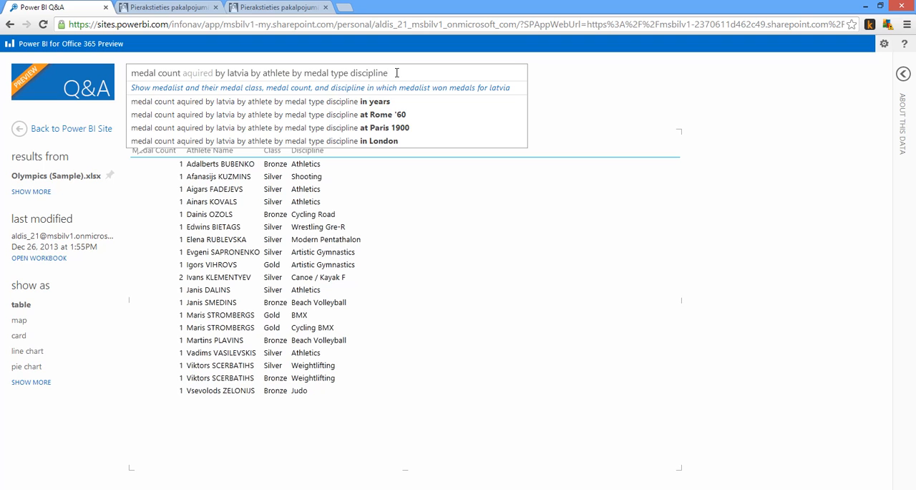
- Select the words "medal type discipline" at the end of the question
drag(394, 69, 304, 73)
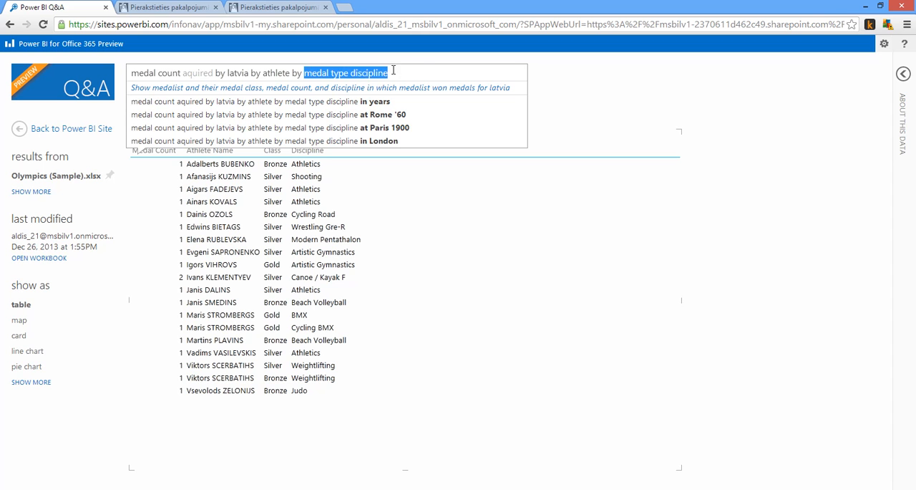